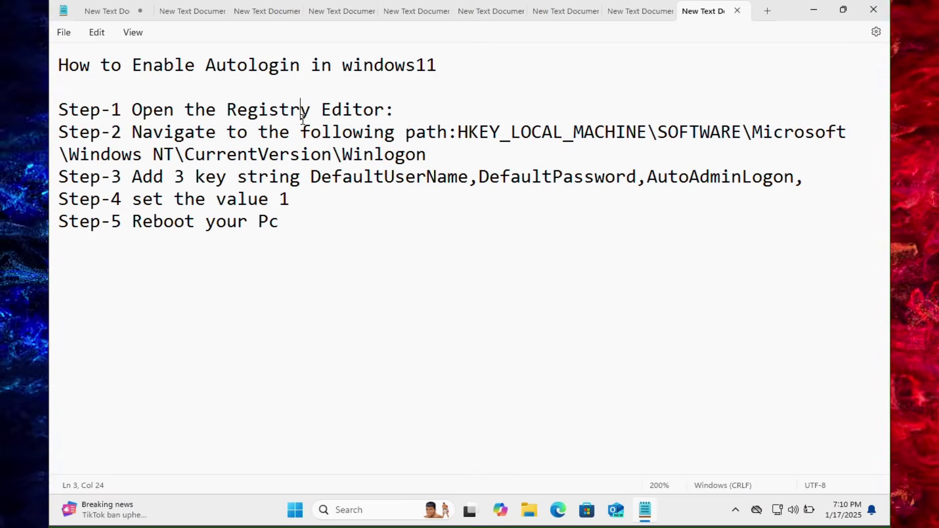
# - Highlight the notes' title, then the five autologin steps, ending on the Step-1 line
pyautogui.tripleClick(129, 68)
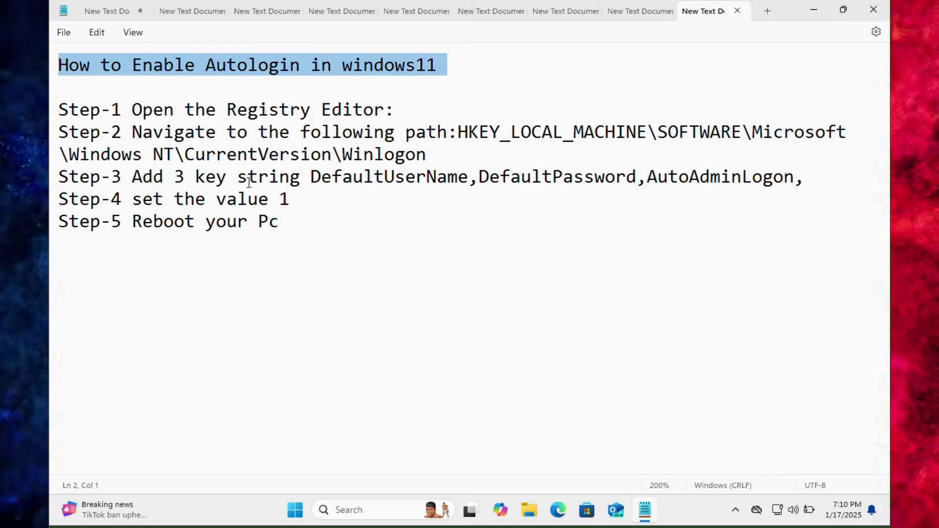
pyautogui.click(60, 94)
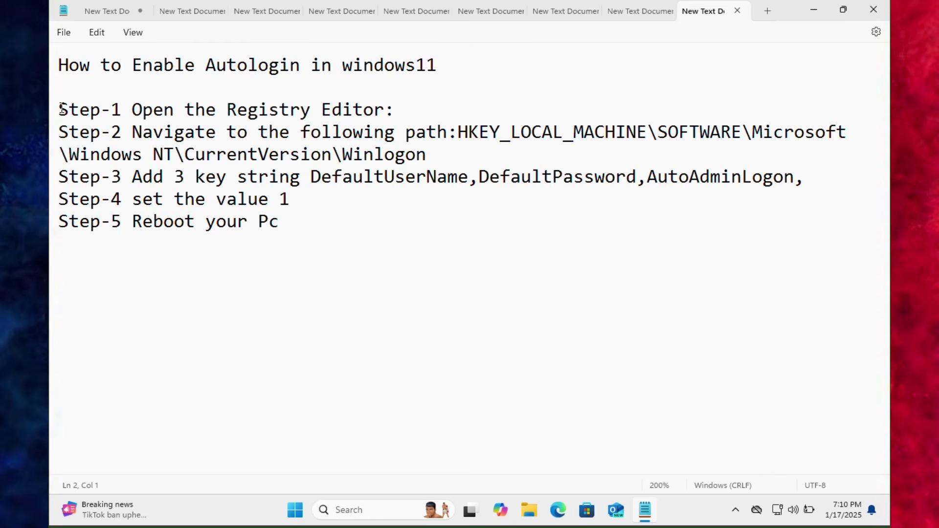
pyautogui.moveTo(59, 109); pyautogui.dragTo(296, 225)
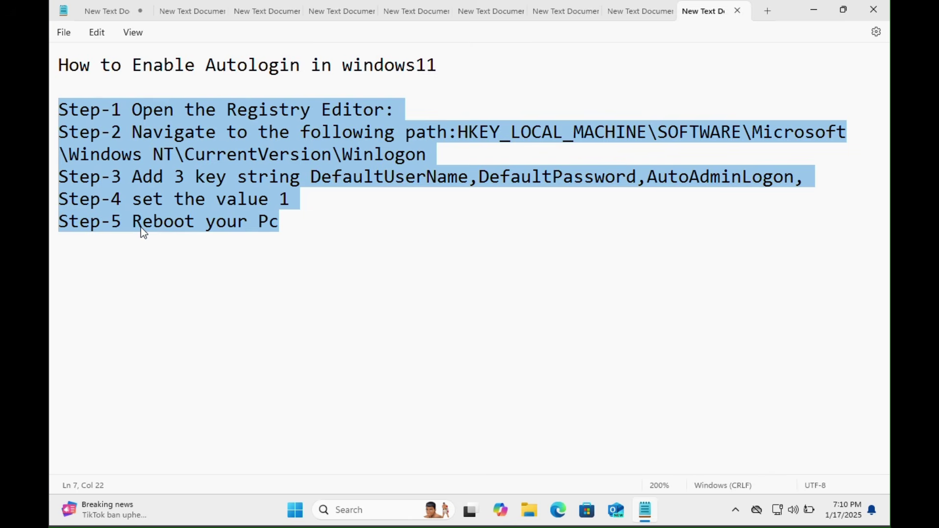
pyautogui.click(127, 238)
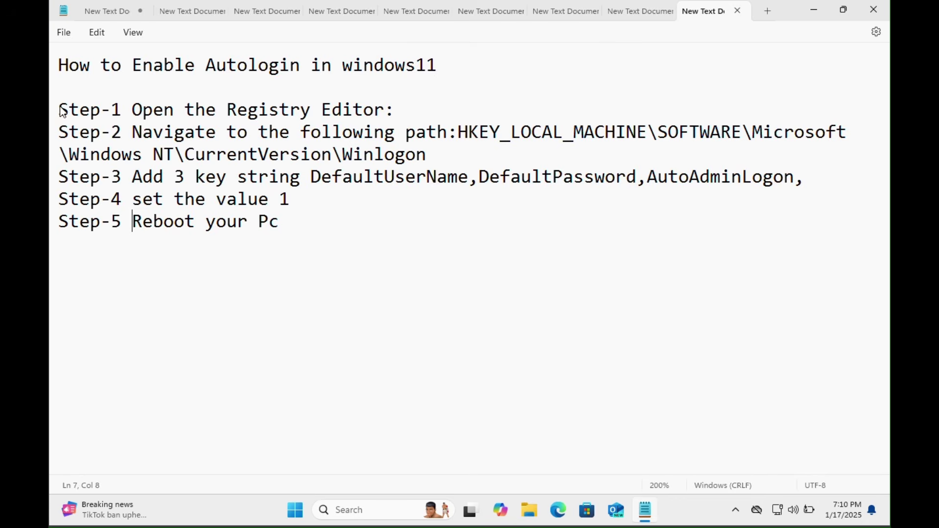
pyautogui.moveTo(58, 111); pyautogui.dragTo(500, 105)
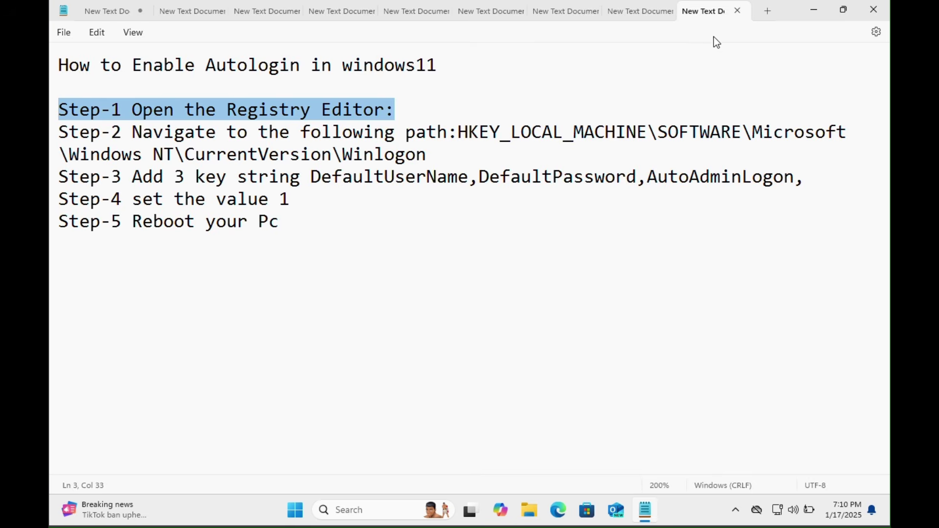
# - Minimize the notes and launch regedit from Run, approving the UAC prompt and collapsing HKEY_LOCAL_MACHINE
pyautogui.click(814, 10)
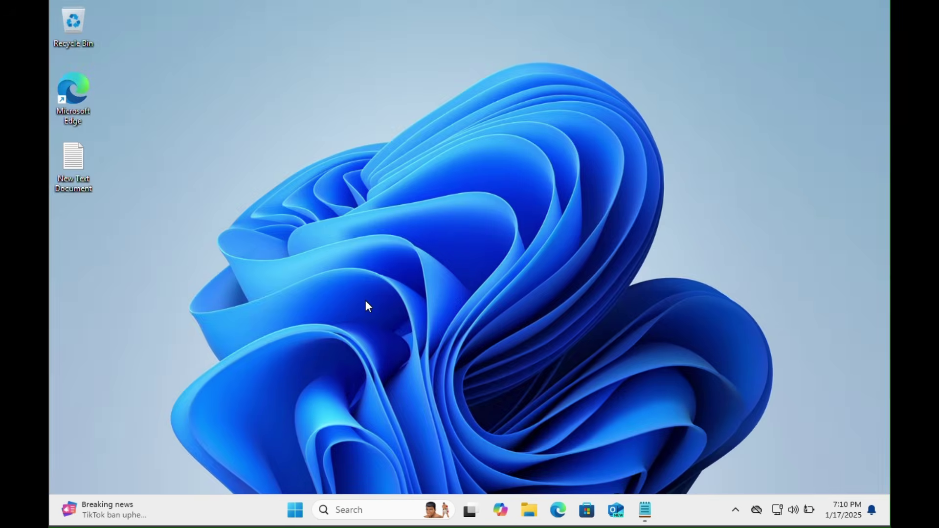
pyautogui.press('super+r')
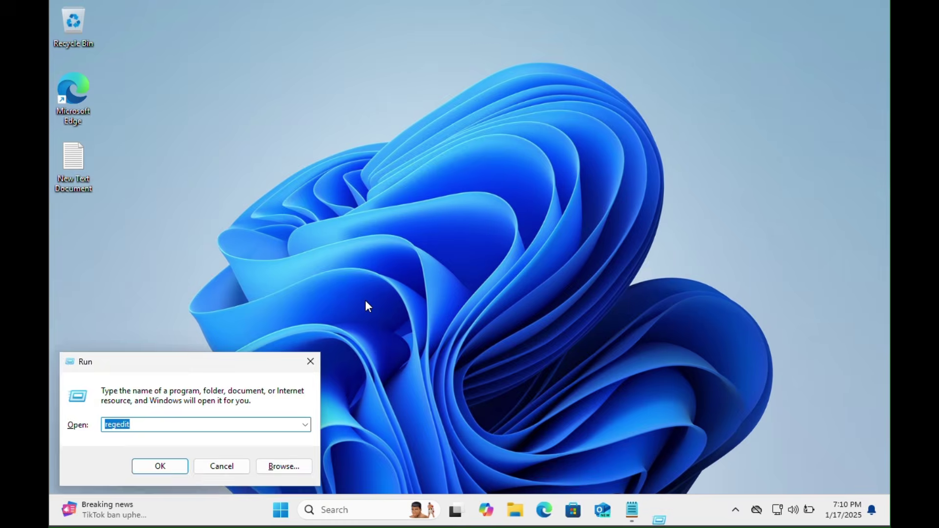
pyautogui.write('re')
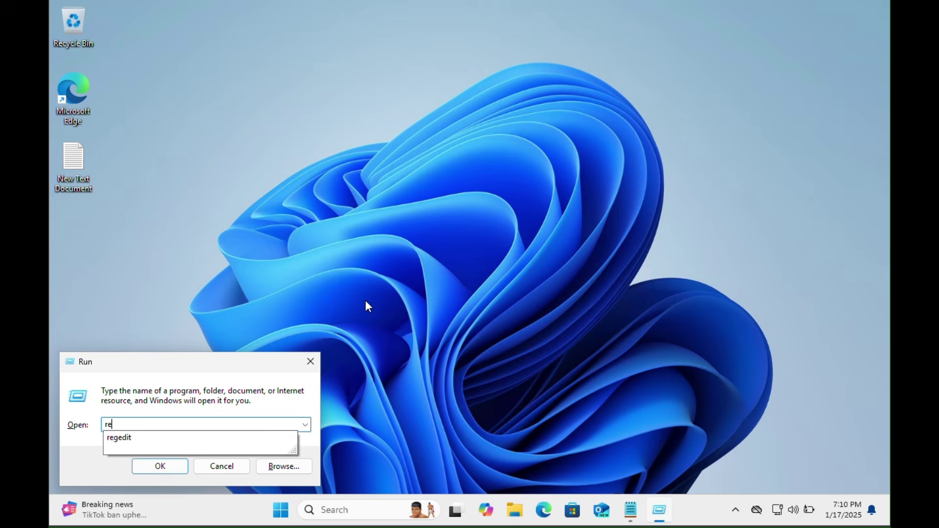
pyautogui.write('gedit')
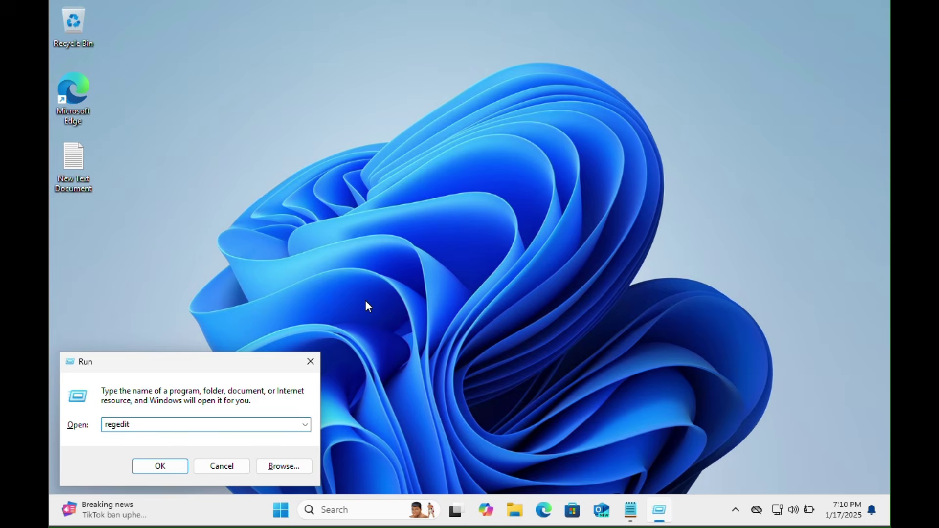
pyautogui.click(170, 468)
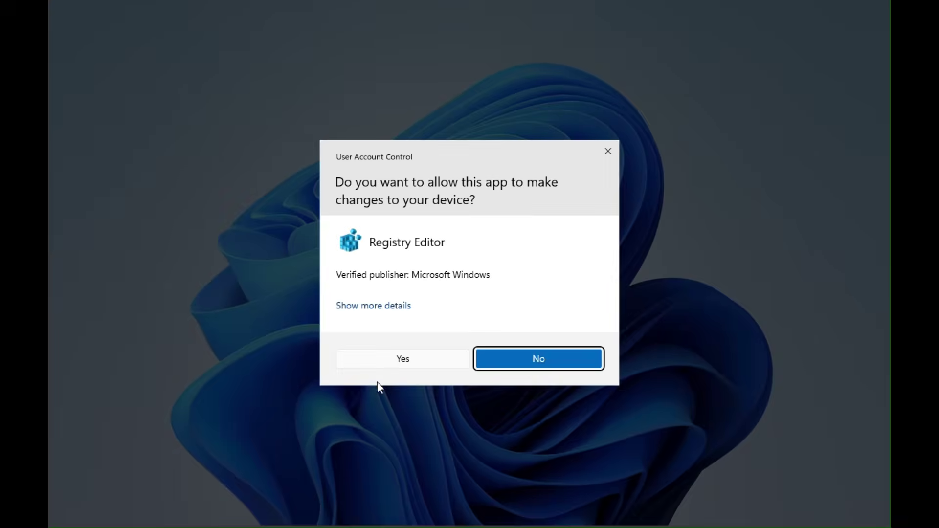
pyautogui.click(436, 358)
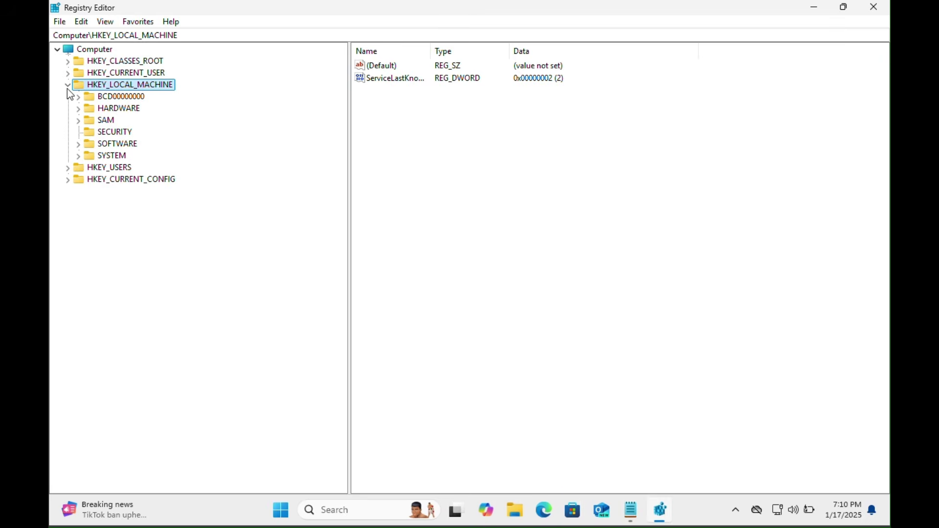
pyautogui.click(67, 88)
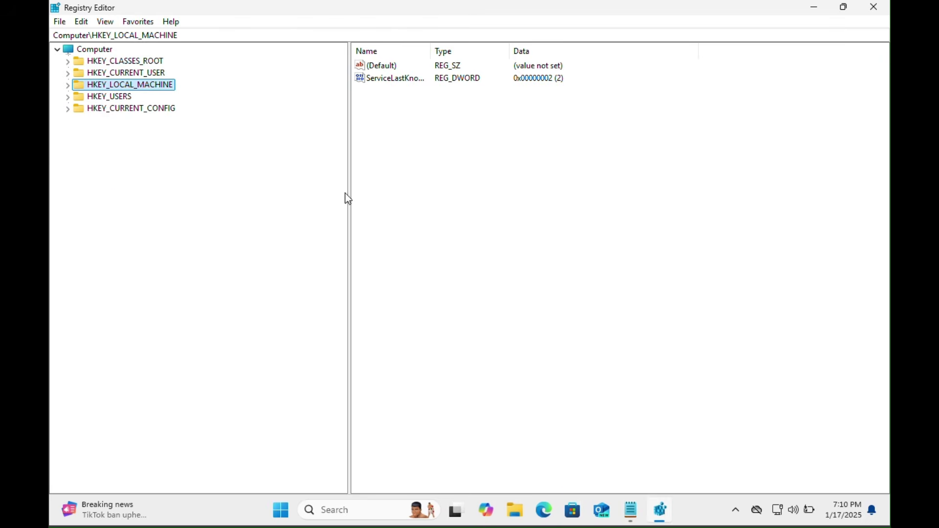
# - Bring the autologin notes back and highlight the Step-2 line
pyautogui.click(626, 510)
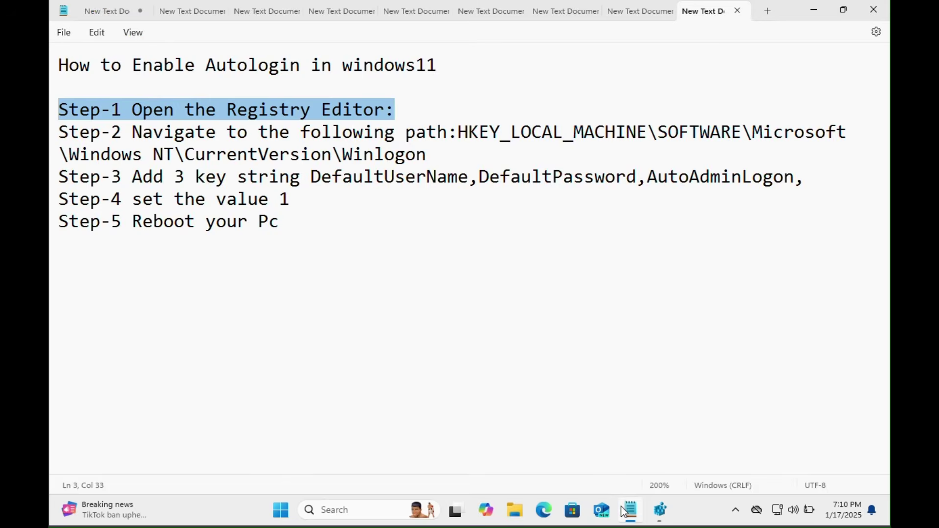
pyautogui.click(238, 133)
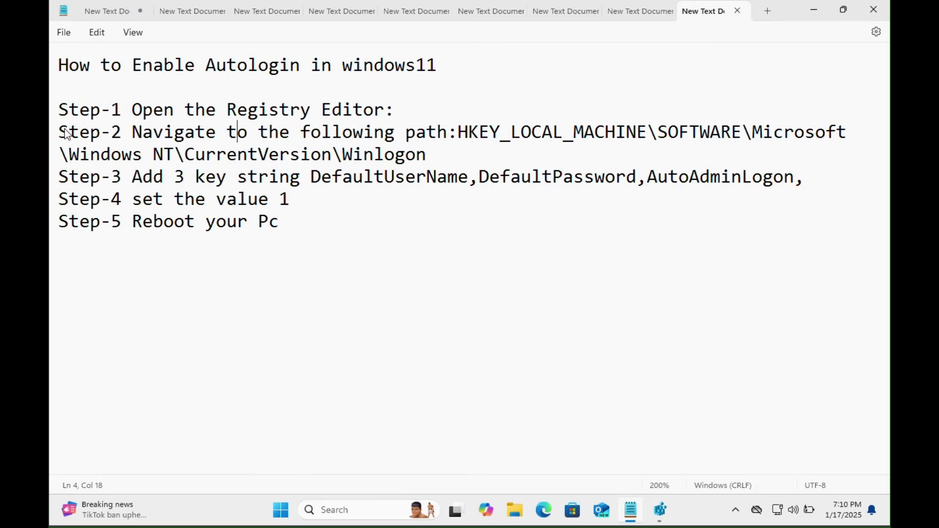
pyautogui.moveTo(64, 132); pyautogui.dragTo(434, 155)
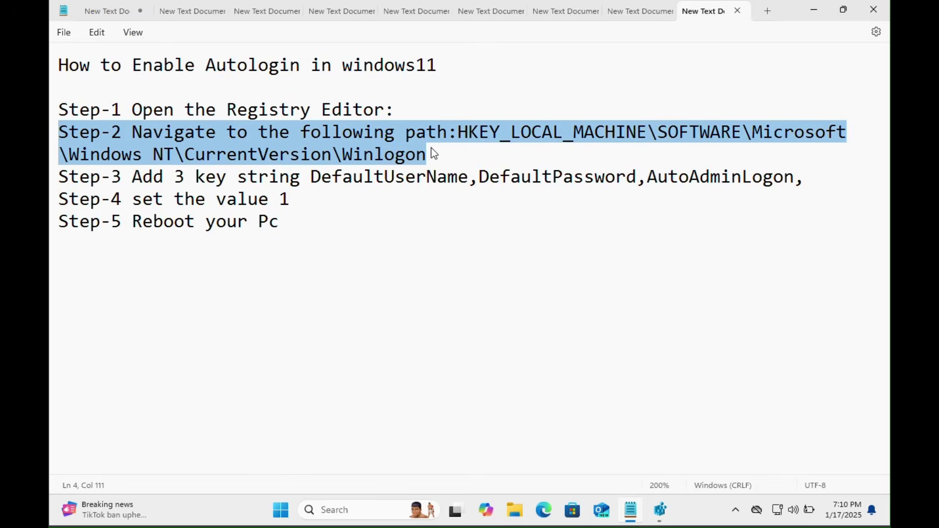
pyautogui.click(441, 152)
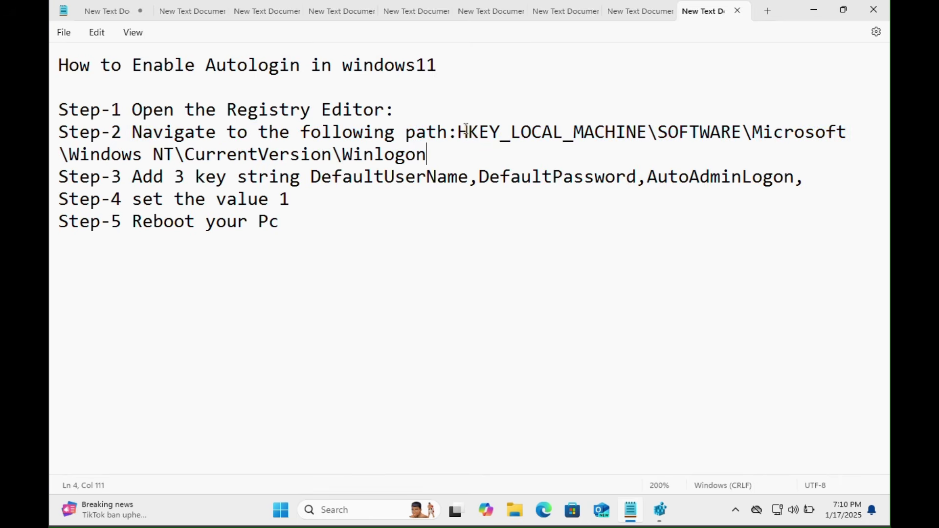
# - Copy the HKEY_LOCAL_MACHINE…Winlogon registry path and minimize the notes
pyautogui.moveTo(459, 131); pyautogui.dragTo(495, 153)
pyautogui.hotkey('ctrl', 'c')
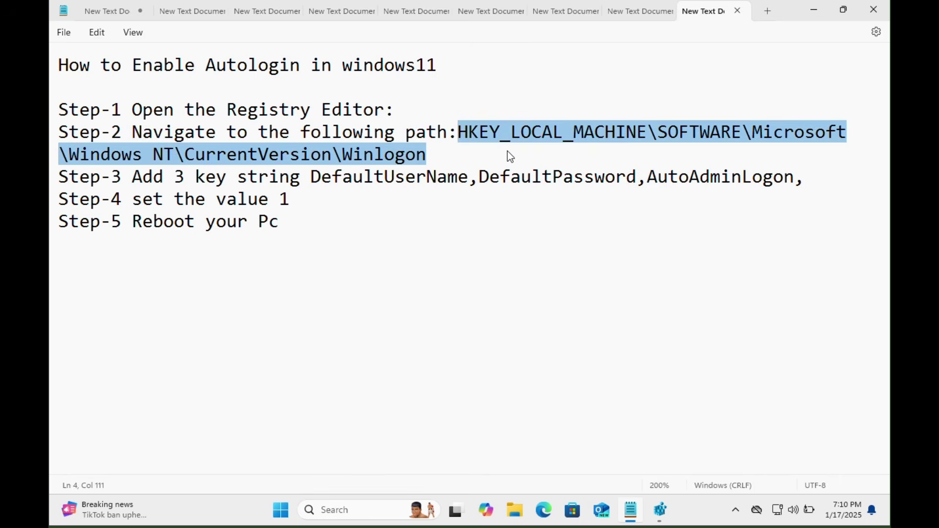
pyautogui.rightClick(545, 139)
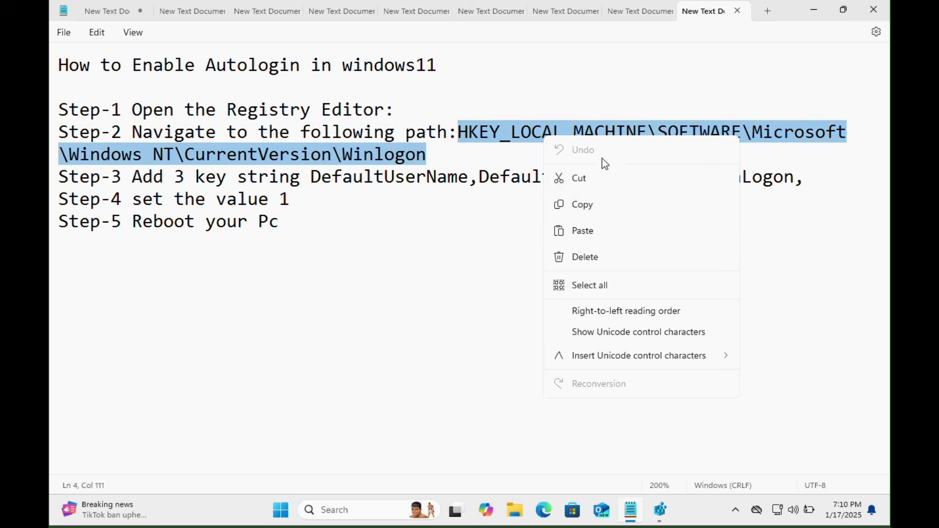
pyautogui.click(597, 206)
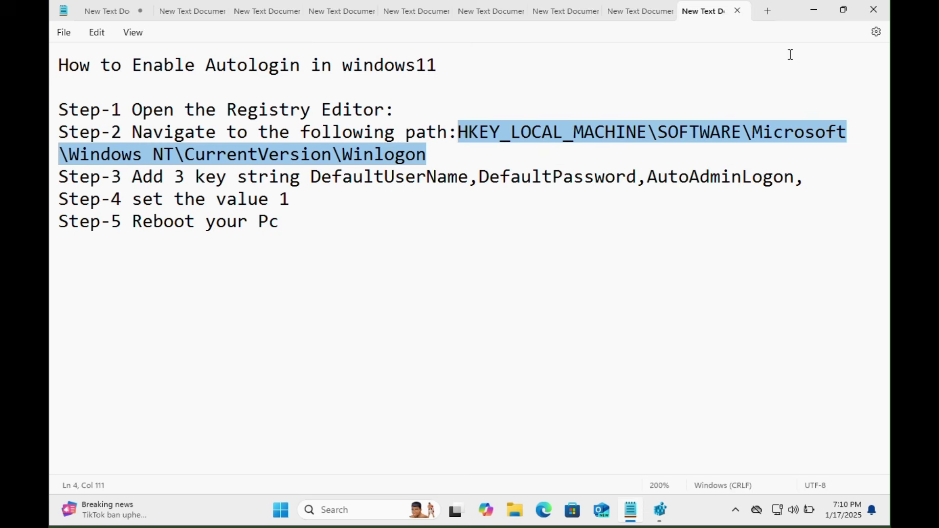
pyautogui.click(818, 10)
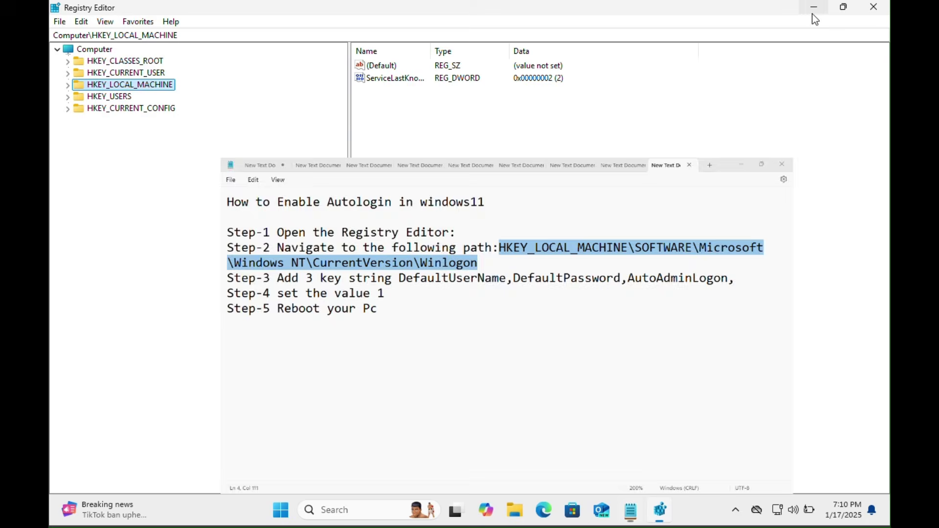
# - Replace the address bar contents with the pasted Winlogon path and go to that key
pyautogui.click(211, 38)
pyautogui.press('BackSpace')
pyautogui.press('BackSpace')
pyautogui.press('BackSpace')
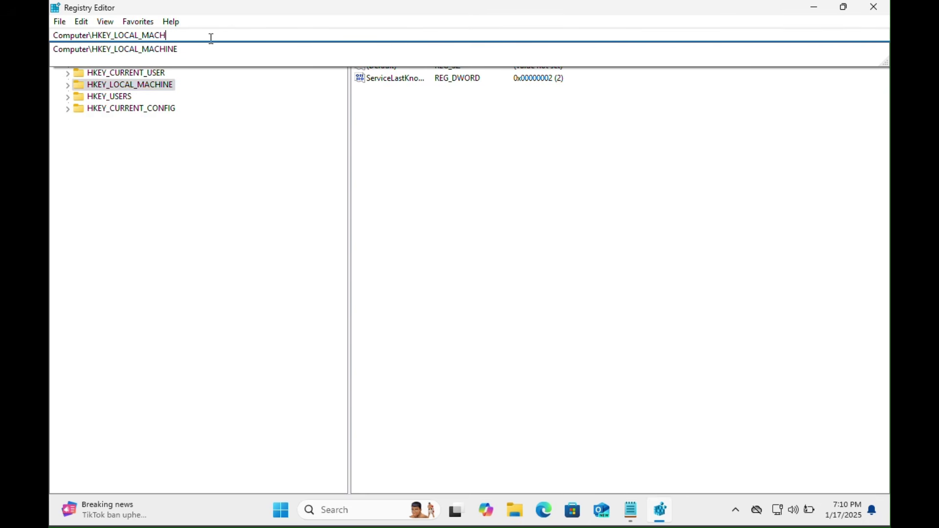
pyautogui.press('BackSpace')
pyautogui.press('BackSpace')
pyautogui.press('BackSpace')
pyautogui.press('BackSpace')
pyautogui.press('BackSpace')
pyautogui.press('BackSpace')
pyautogui.press('BackSpace')
pyautogui.press('BackSpace')
pyautogui.press('BackSpace')
pyautogui.press('BackSpace')
pyautogui.press('BackSpace')
pyautogui.press('BackSpace')
pyautogui.press('BackSpace')
pyautogui.press('BackSpace')
pyautogui.press('BackSpace')
pyautogui.press('BackSpace')
pyautogui.press('BackSpace')
pyautogui.press('BackSpace')
pyautogui.press('BackSpace')
pyautogui.press('BackSpace')
pyautogui.hotkey('ctrl', 'v')
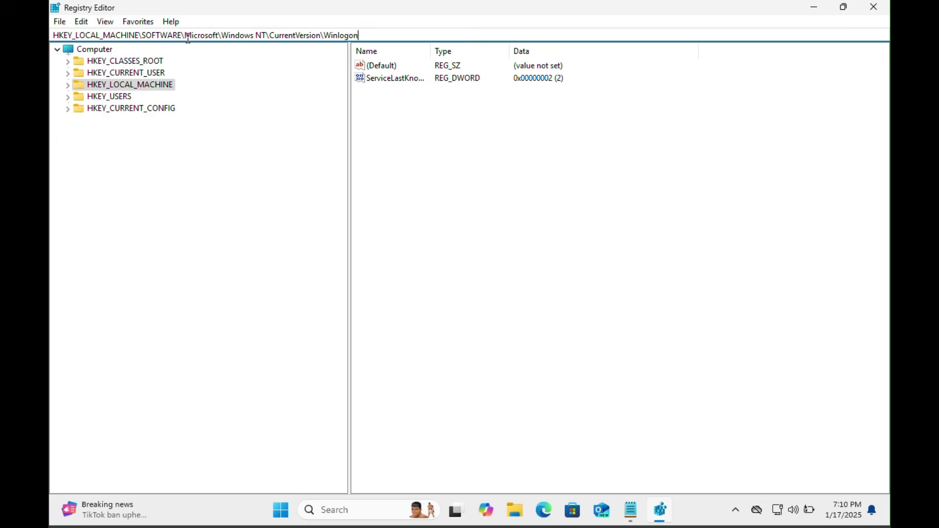
pyautogui.press('Return')
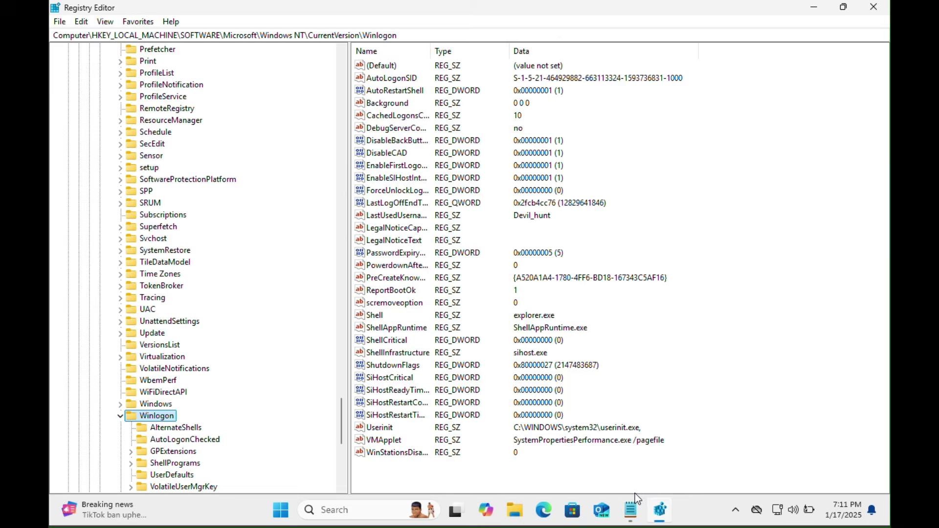
pyautogui.click(631, 510)
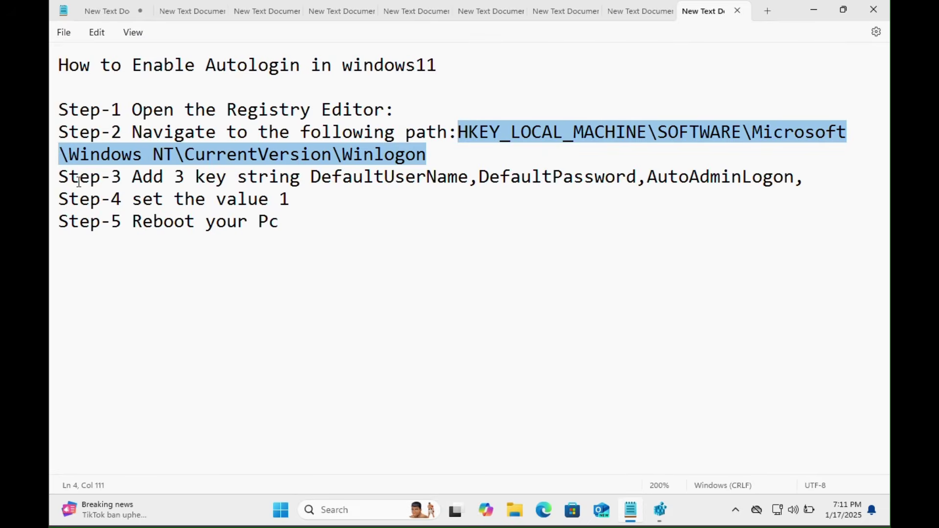
pyautogui.moveTo(59, 175); pyautogui.dragTo(793, 179)
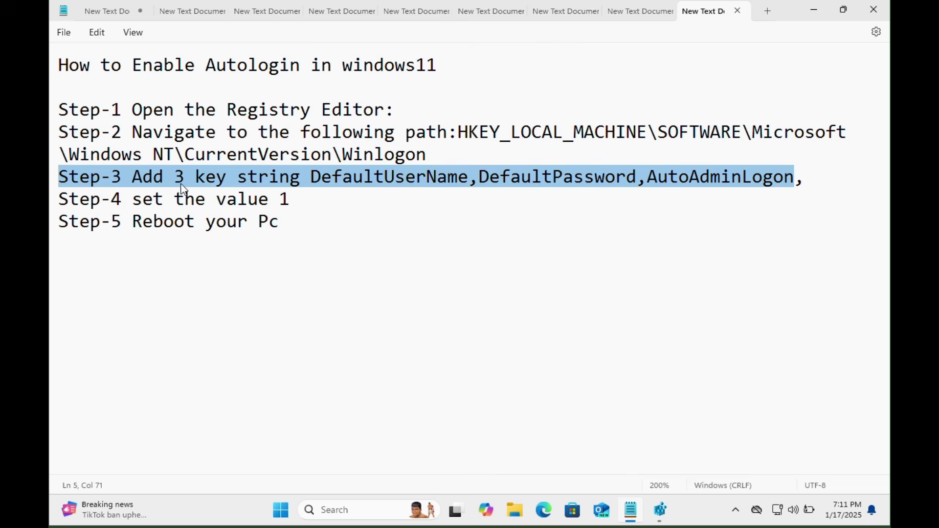
pyautogui.moveTo(311, 180); pyautogui.dragTo(800, 186)
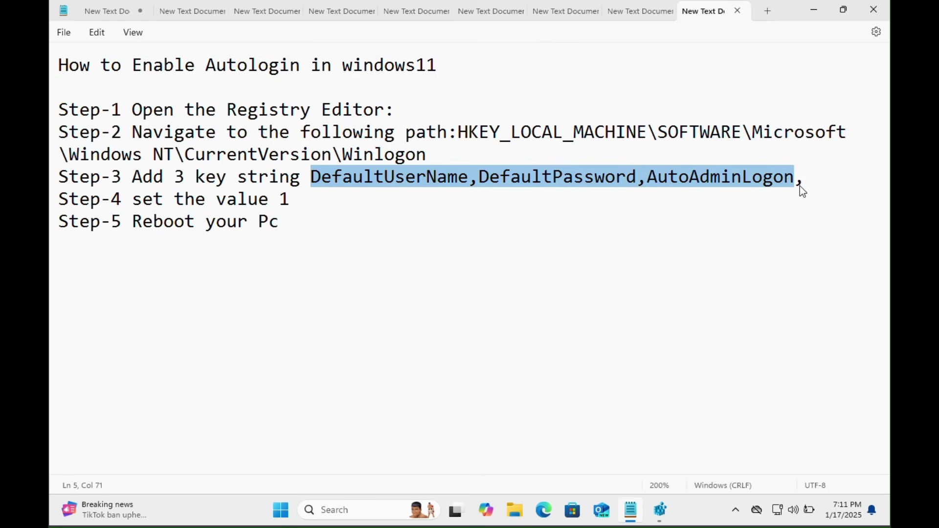
pyautogui.click(456, 216)
pyautogui.moveTo(311, 180); pyautogui.dragTo(456, 186)
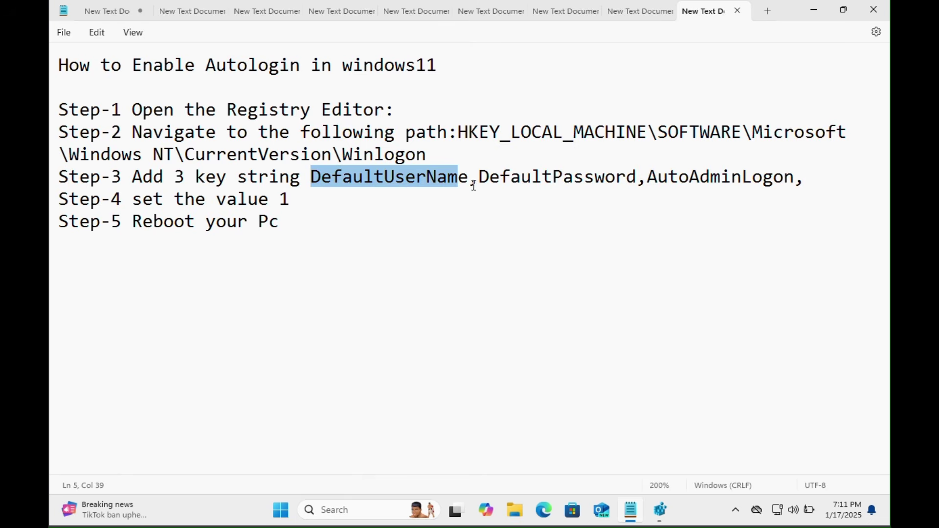
pyautogui.click(522, 196)
pyautogui.moveTo(489, 178); pyautogui.dragTo(623, 182)
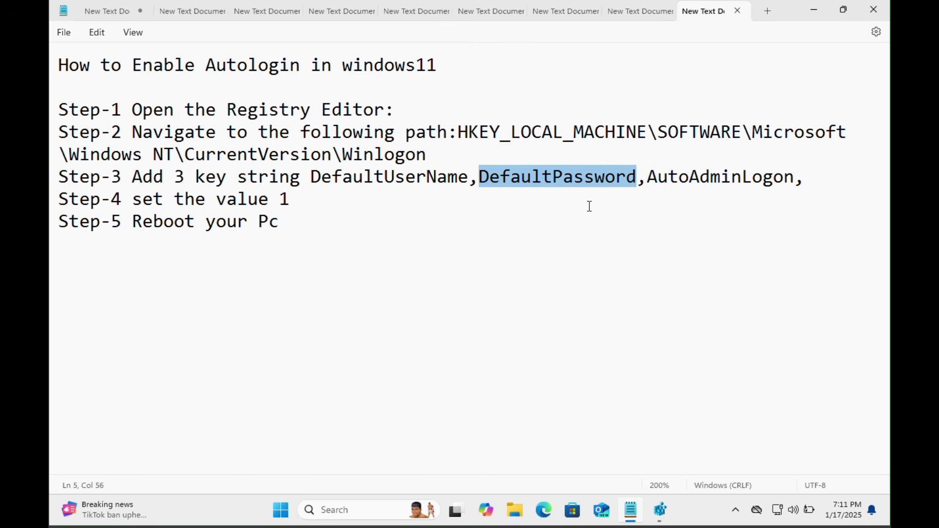
pyautogui.click(814, 10)
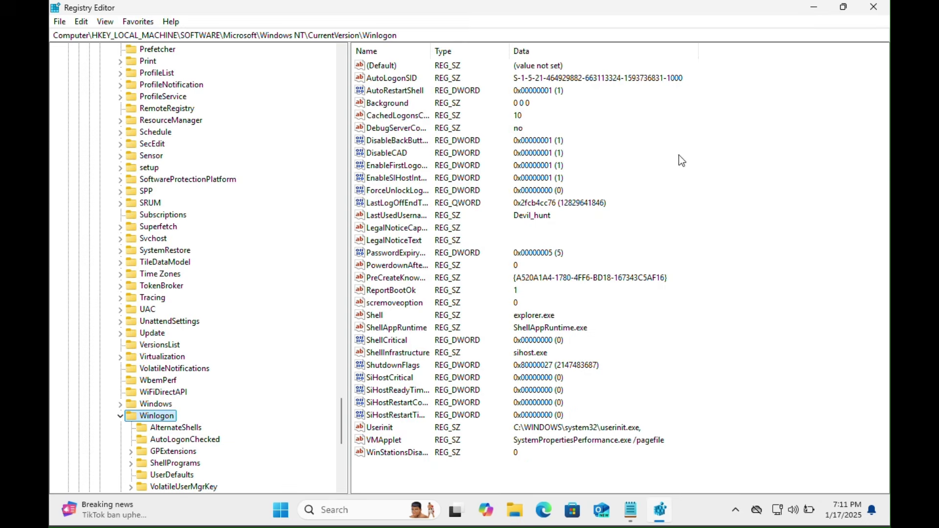
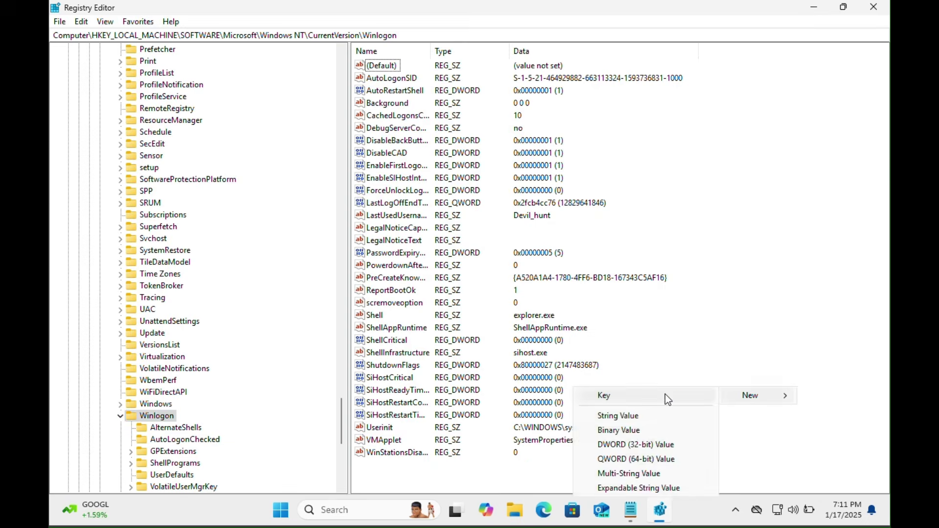
# - Add a new REG_SZ string value, 'New Value #1', under the Winlogon key
pyautogui.click(677, 349)
pyautogui.rightClick(660, 335)
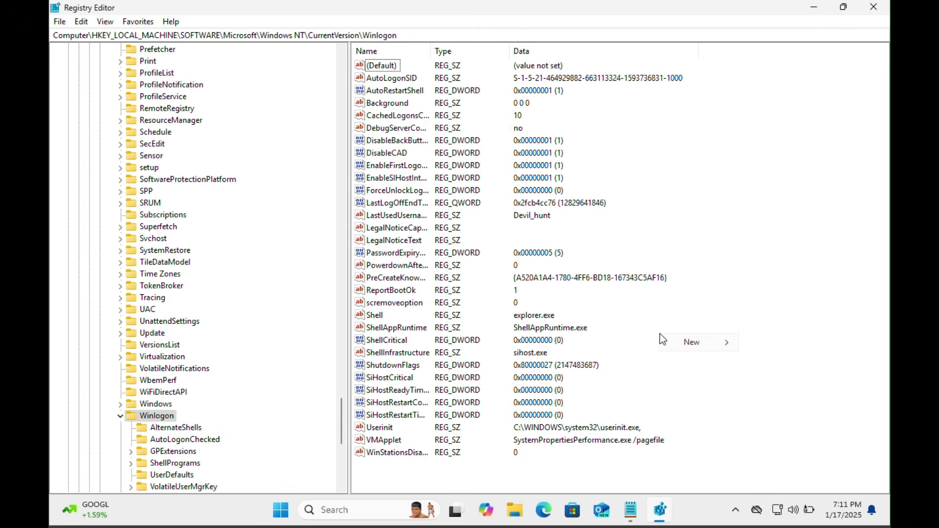
pyautogui.moveTo(713, 350)
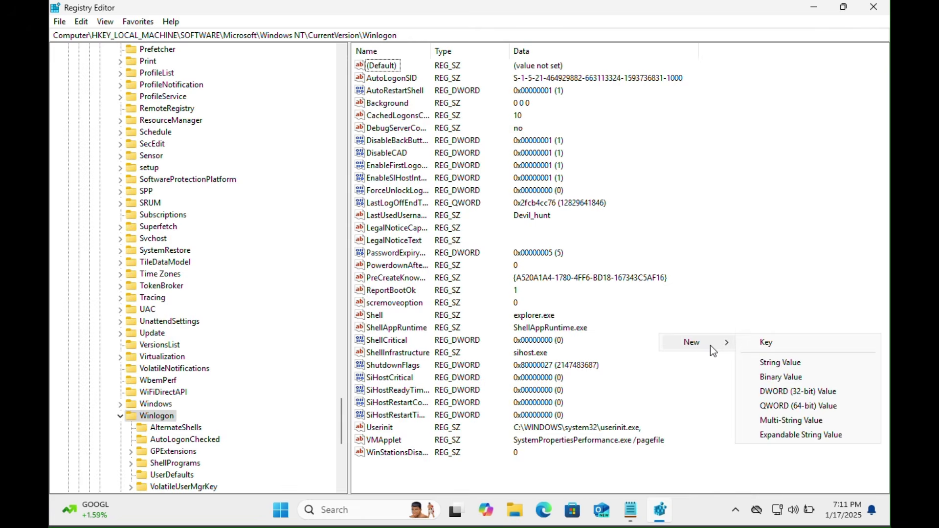
pyautogui.click(775, 363)
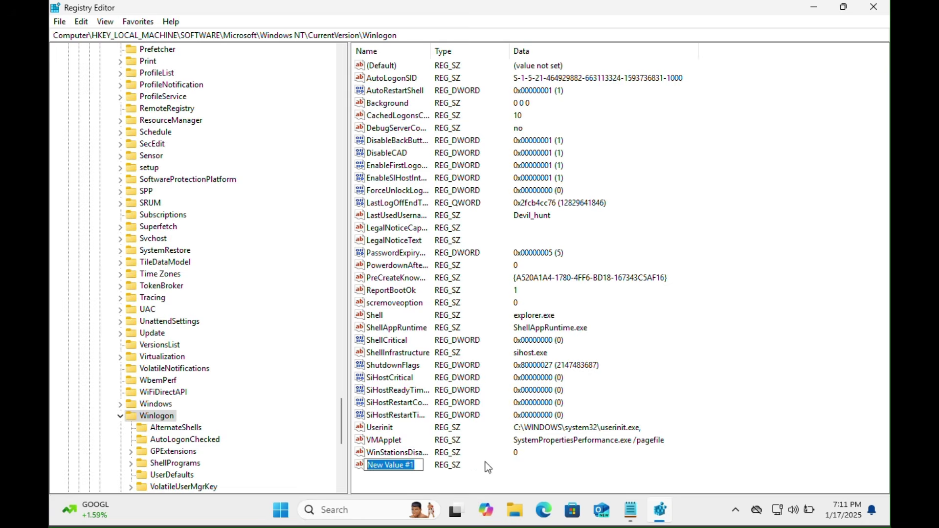
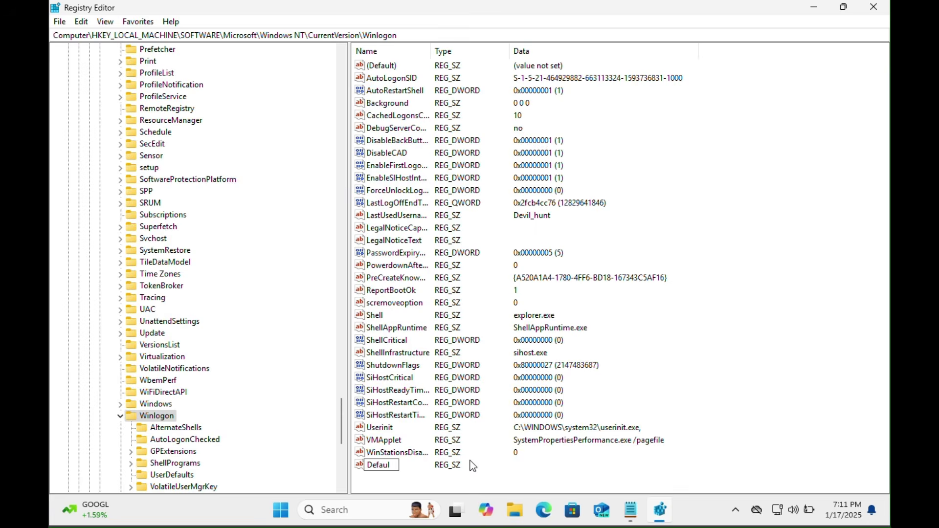
# - Name the new Winlogon string value DefaultUsername
pyautogui.write('tUsername')
pyautogui.press('Return')
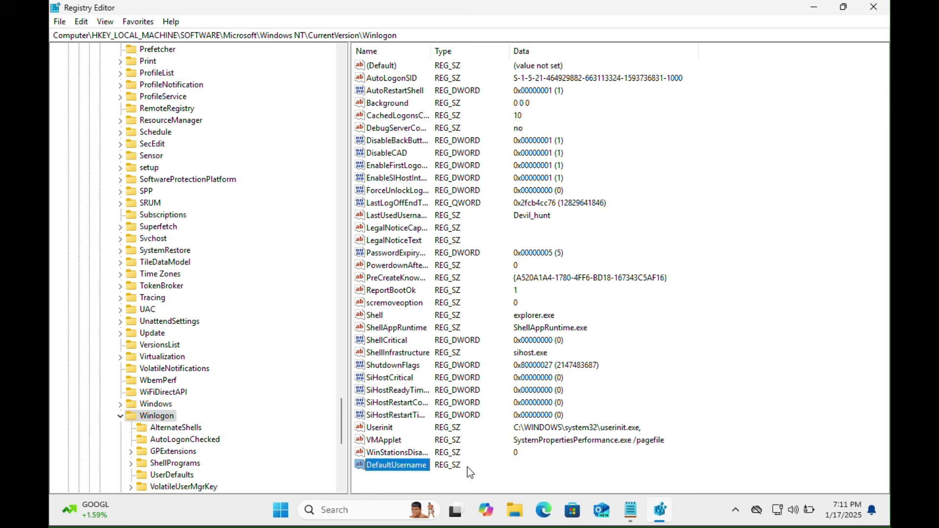
# - Create a second string value under Winlogon and name it DefaultPassword
pyautogui.rightClick(688, 408)
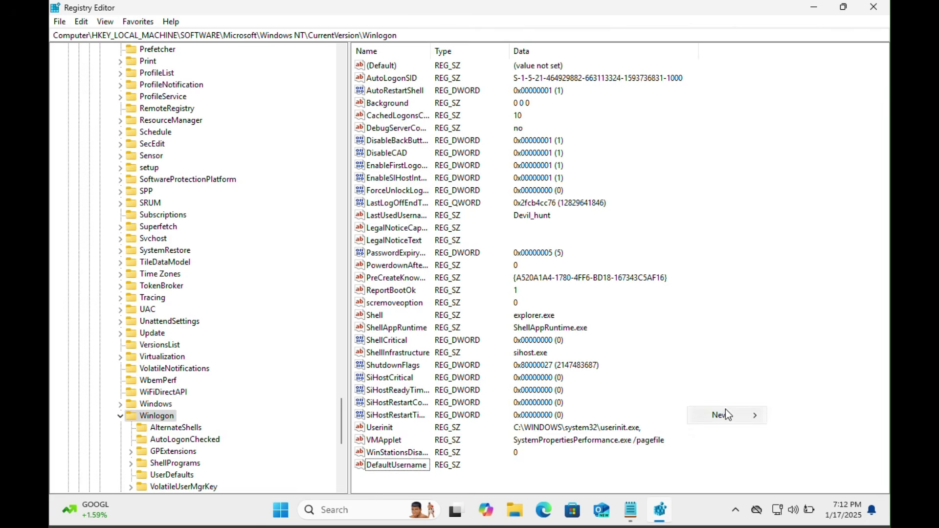
pyautogui.moveTo(727, 414)
pyautogui.click(618, 435)
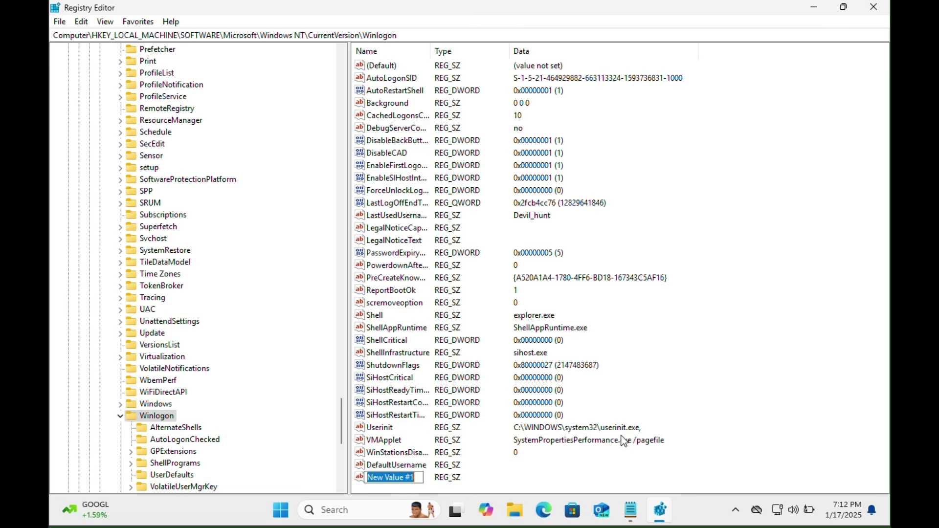
pyautogui.press('BackSpace')
pyautogui.write('D')
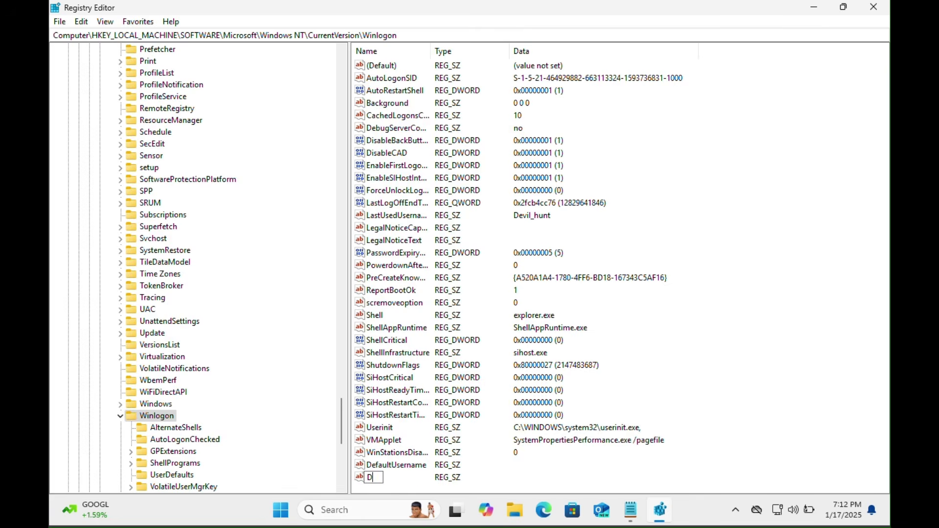
pyautogui.write('efault')
pyautogui.write('faultP')
pyautogui.write('asswo')
pyautogui.write('rd')
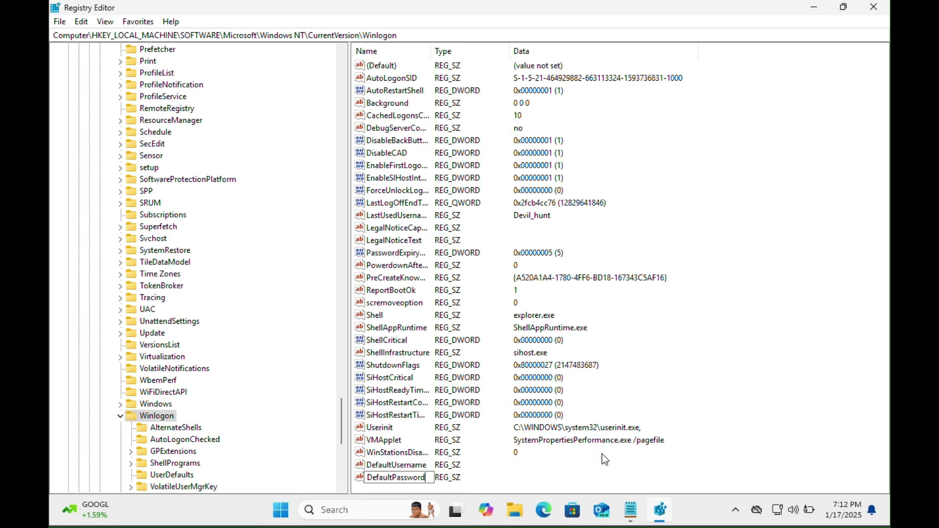
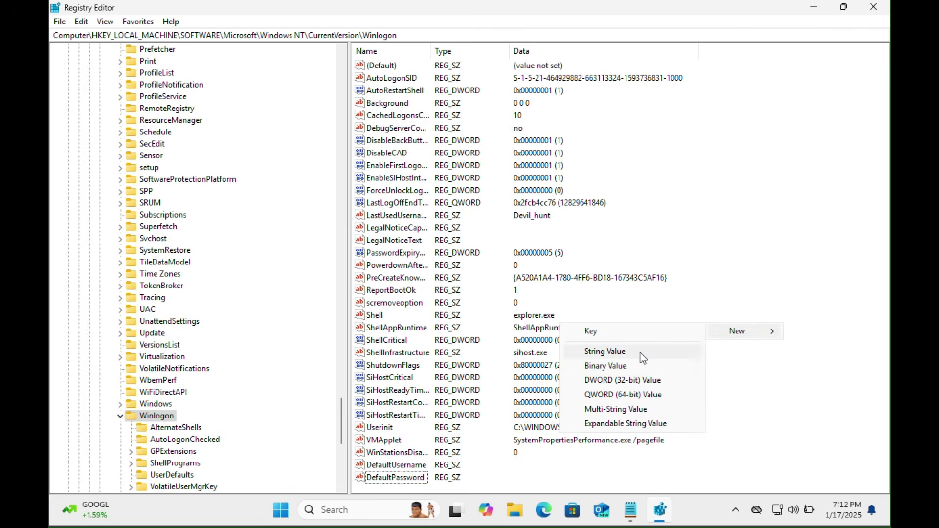
# - Add a third string value to the Winlogon key and start naming it AutoAdminLogon
pyautogui.click(640, 353)
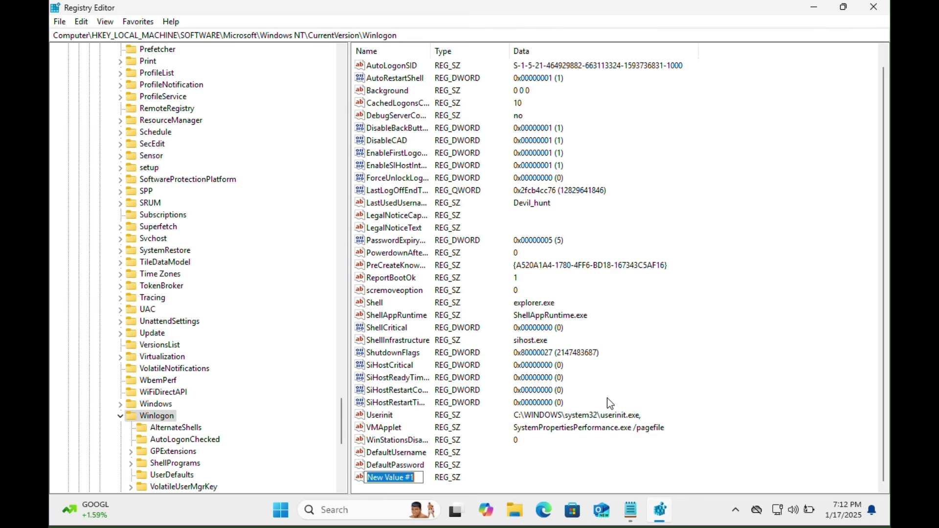
pyautogui.press('BackSpace')
# - Finish naming the new string value AutoAdminLogon, then select DefaultUsername
pyautogui.write('Aut')
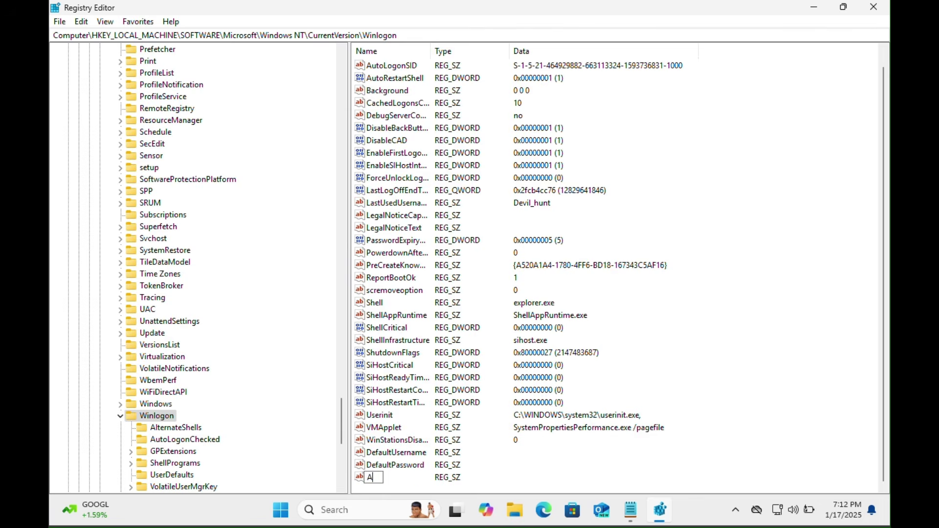
pyautogui.write('oAdminLO')
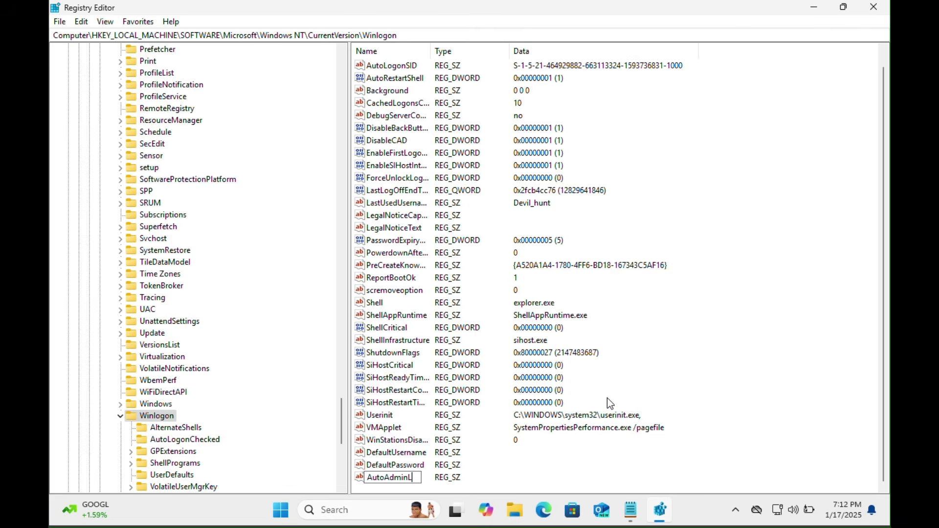
# - Finish naming the new string value AutoAdminLogon, then select DefaultUsername
pyautogui.write('ogon')
pyautogui.press('Return')
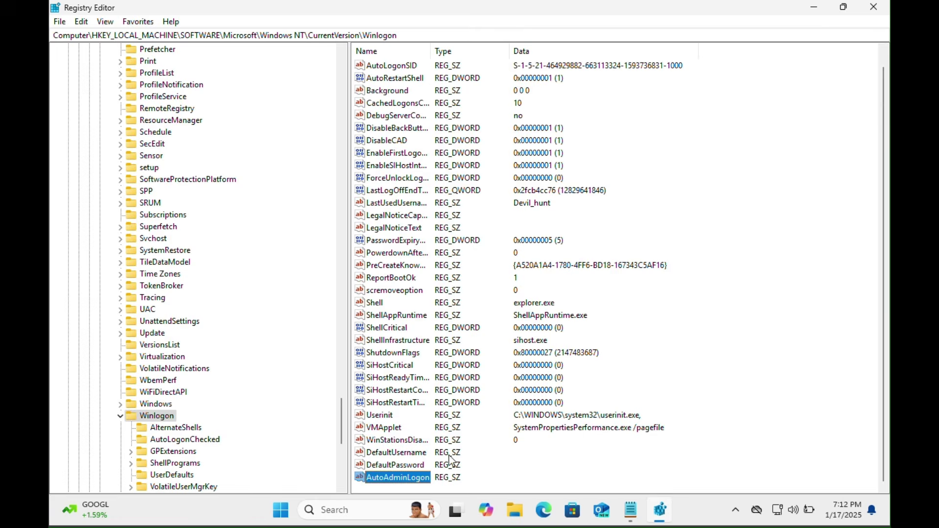
pyautogui.click(386, 459)
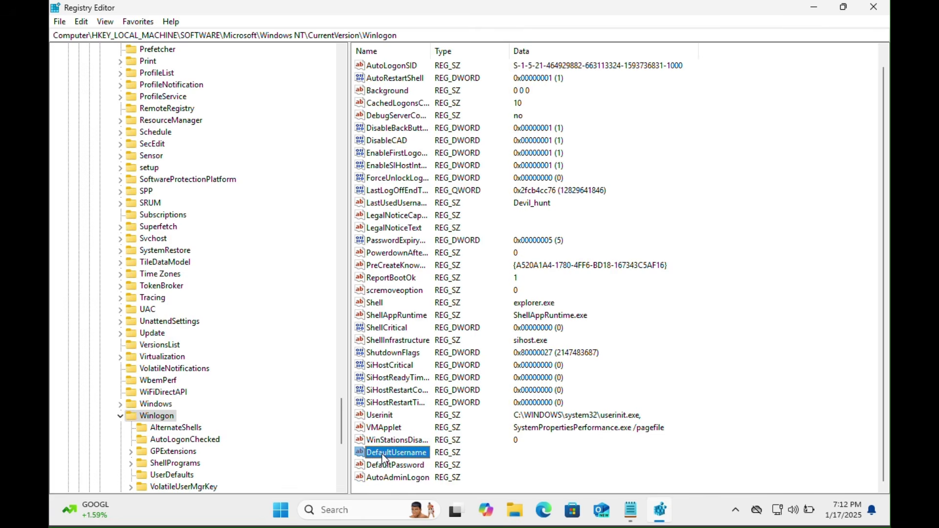
# - Enter the account's user name as DefaultUsername's value data
pyautogui.doubleClick(385, 458)
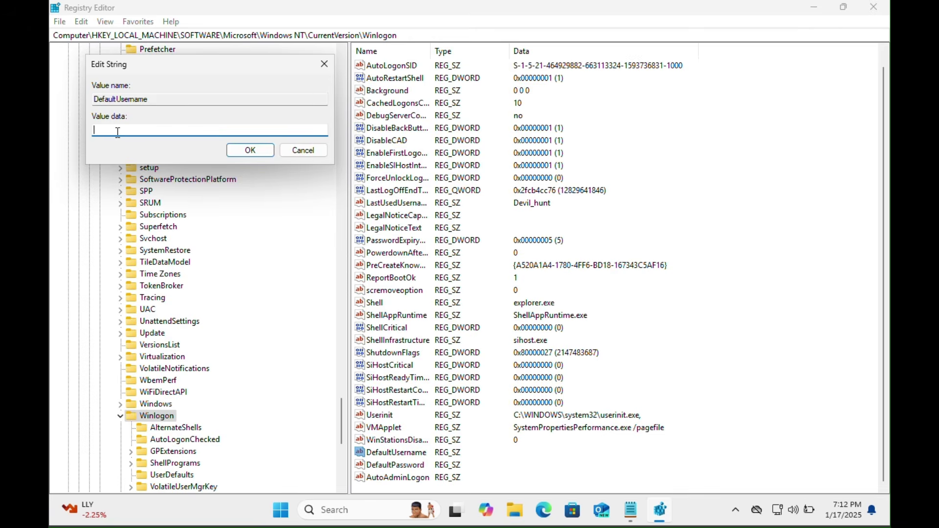
pyautogui.write('Devil_hunt')
pyautogui.click(249, 147)
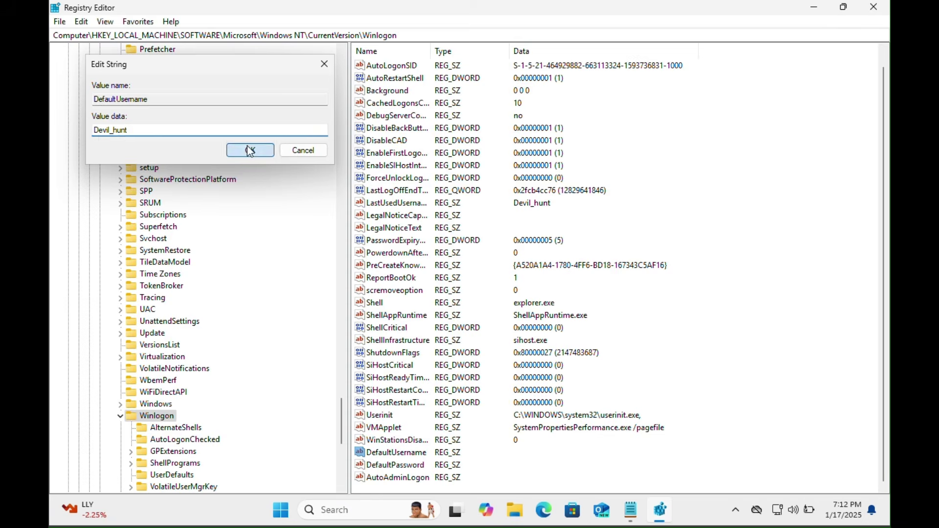
# - Enter the account password as DefaultPassword's value data
pyautogui.click(384, 470)
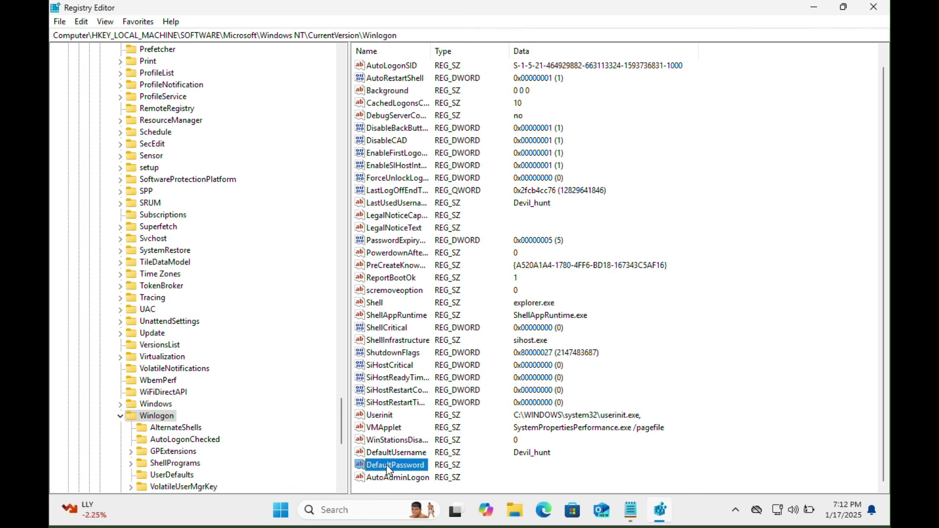
pyautogui.doubleClick(386, 466)
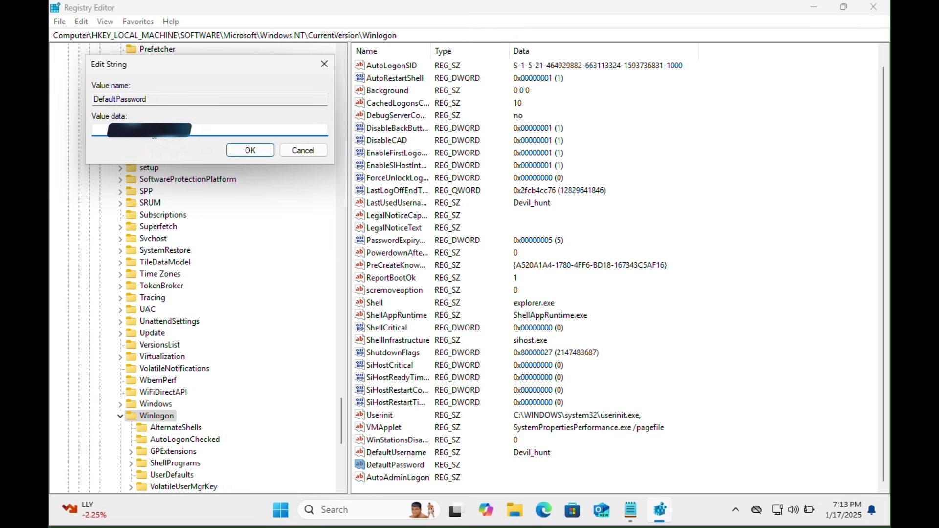
pyautogui.click(237, 153)
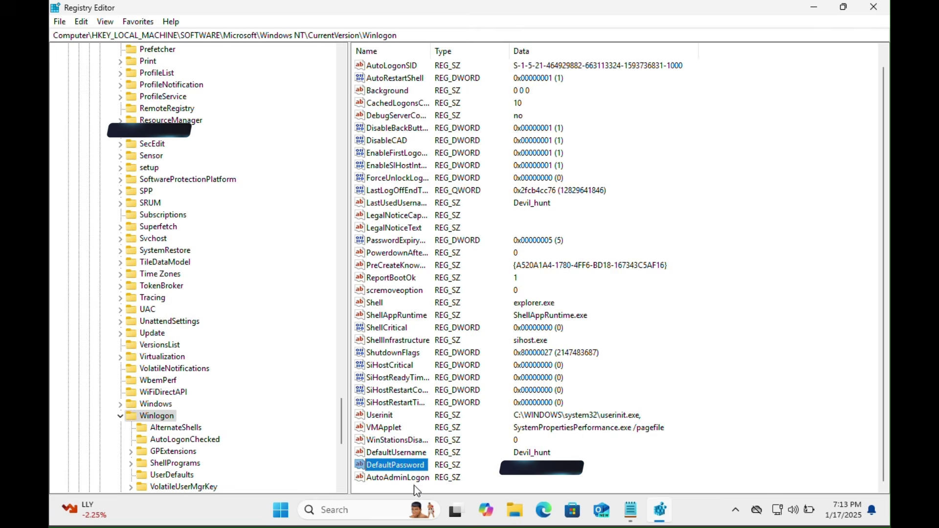
# - Replace AutoAdminLogon's value data with 1
pyautogui.doubleClick(386, 478)
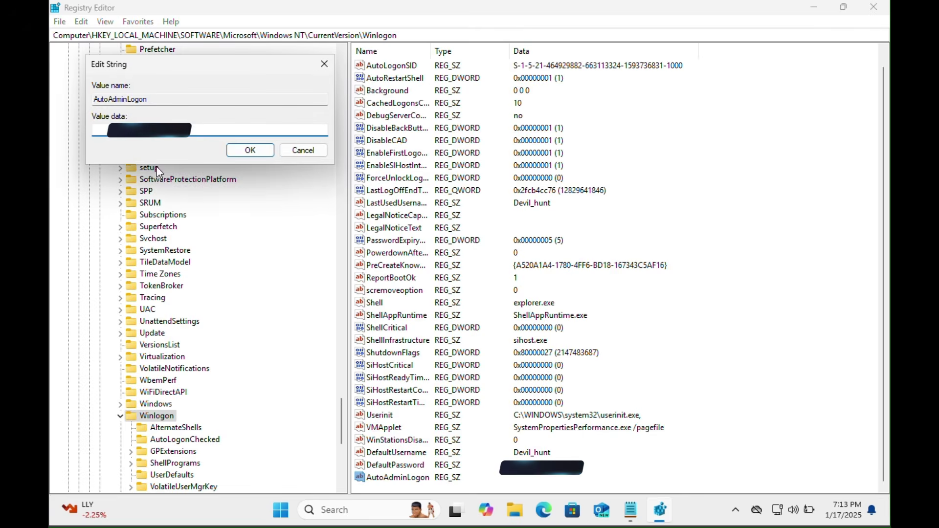
pyautogui.press('BackSpace')
pyautogui.write('1')
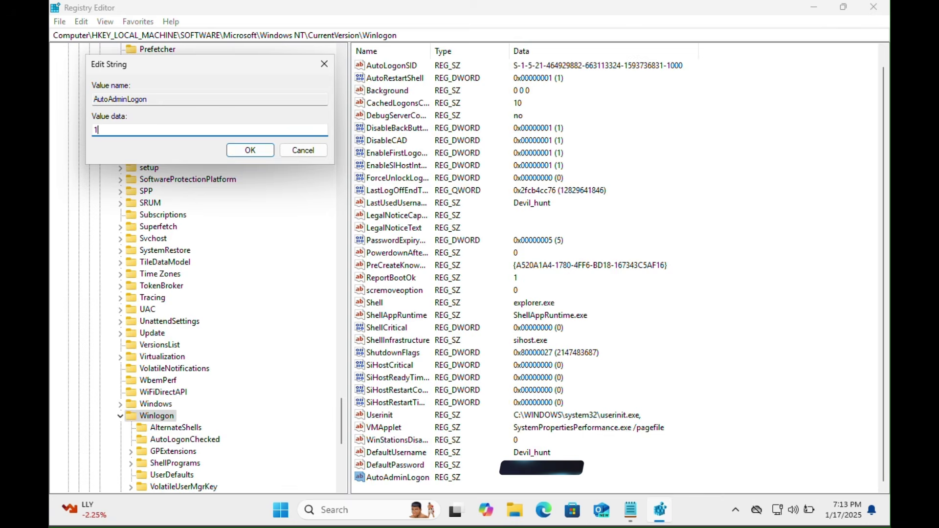
pyautogui.click(237, 154)
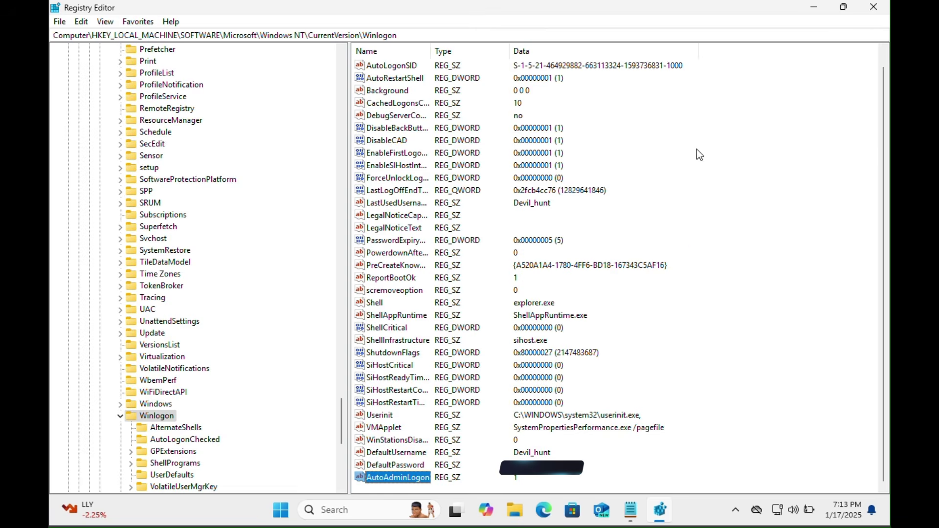
# - Close Registry Editor and review the Step-4 and Step-5 lines in the Notepad notes
pyautogui.click(874, 10)
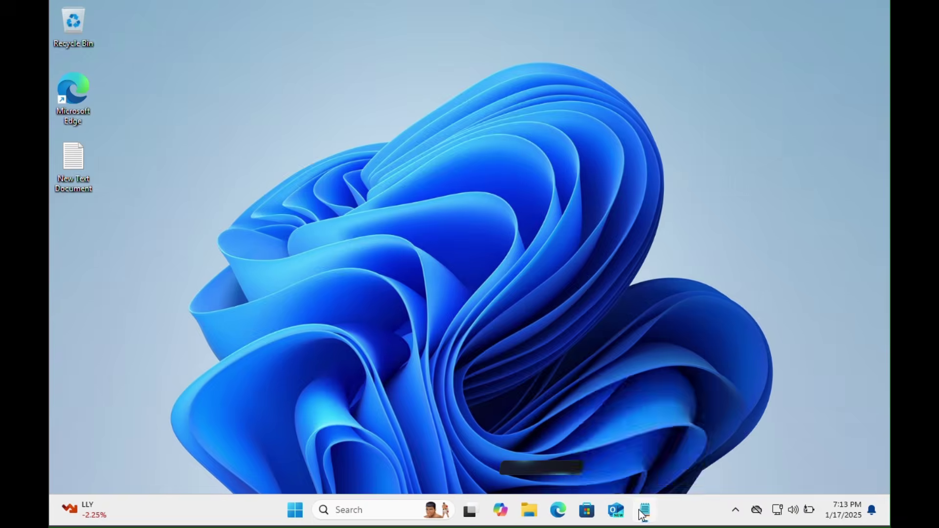
pyautogui.click(644, 511)
pyautogui.click(301, 250)
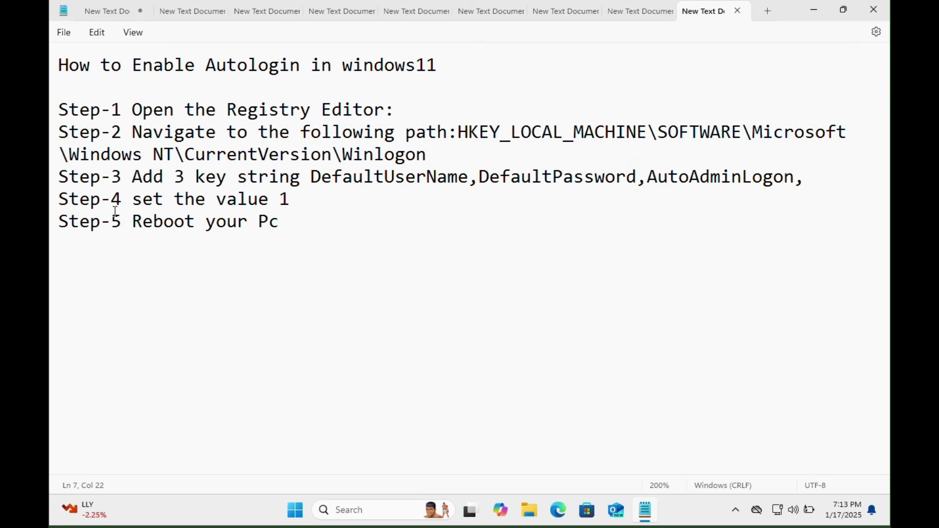
pyautogui.tripleClick(74, 202)
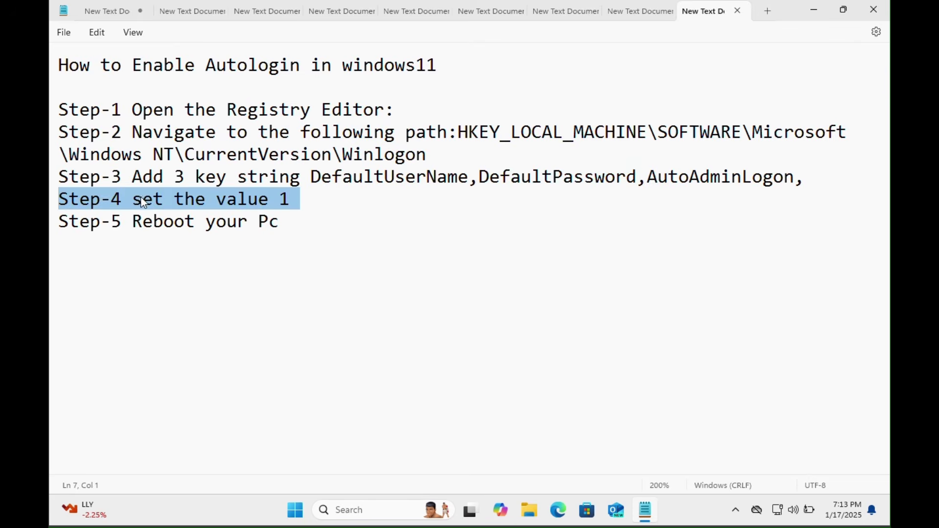
pyautogui.click(109, 218)
pyautogui.moveTo(59, 220); pyautogui.dragTo(281, 225)
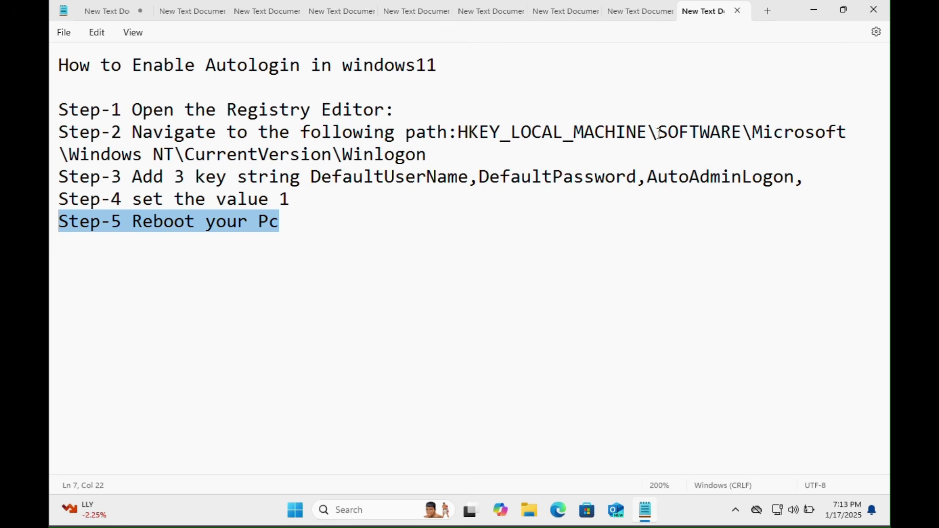
# - Minimize Notepad and show the Win+X Shut down or sign out options, including Restart
pyautogui.click(815, 11)
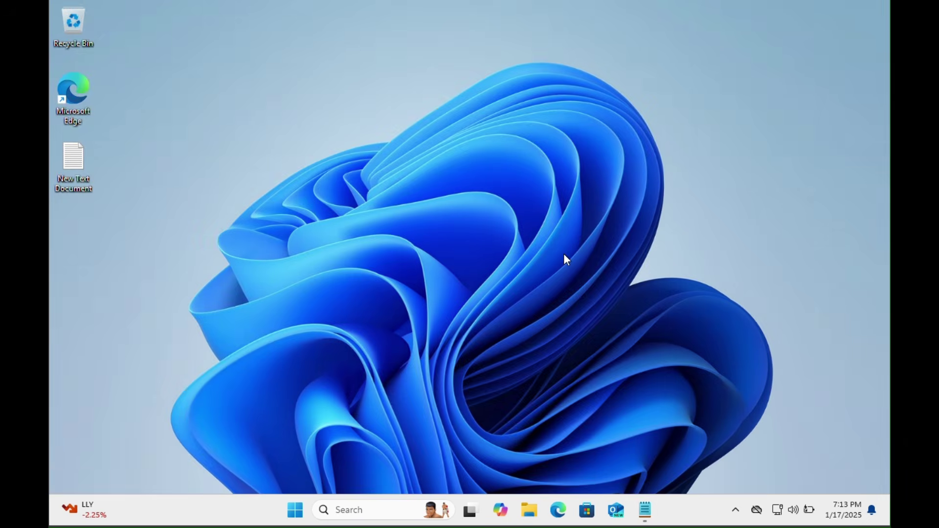
pyautogui.press('super+x')
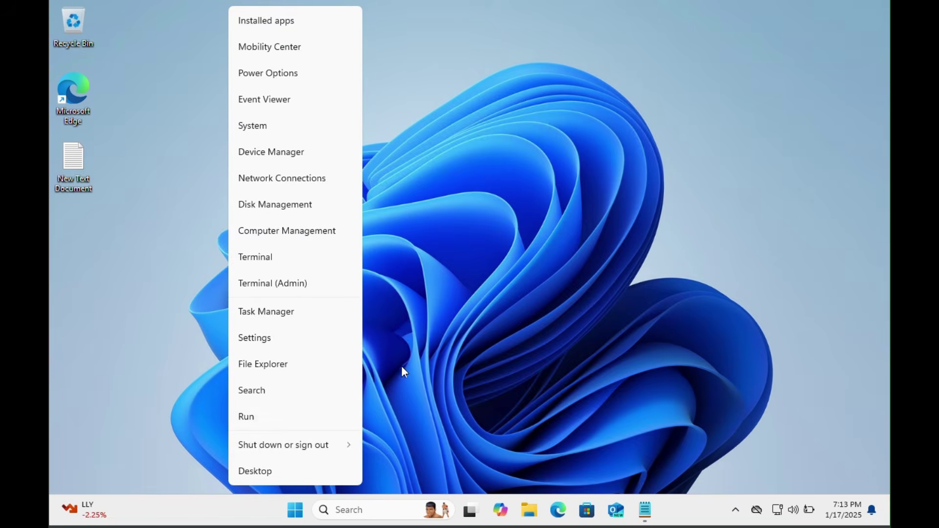
pyautogui.moveTo(346, 451)
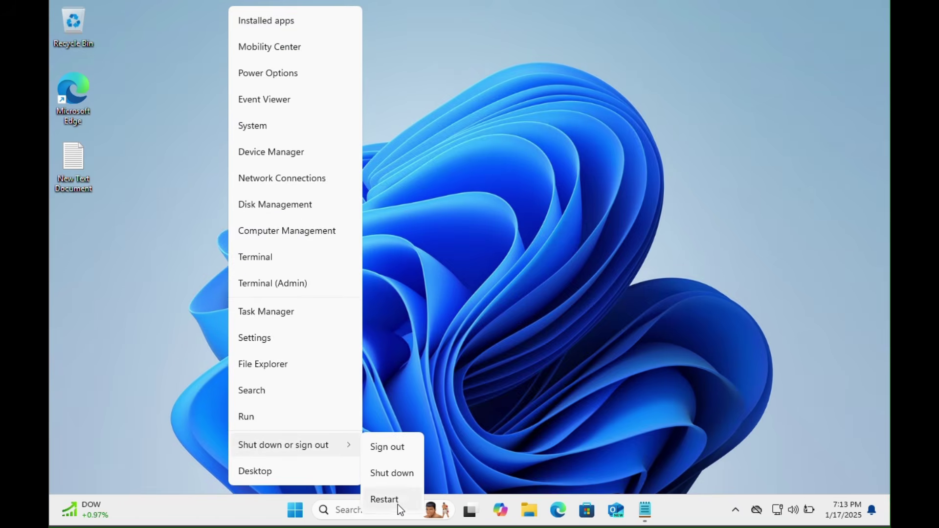